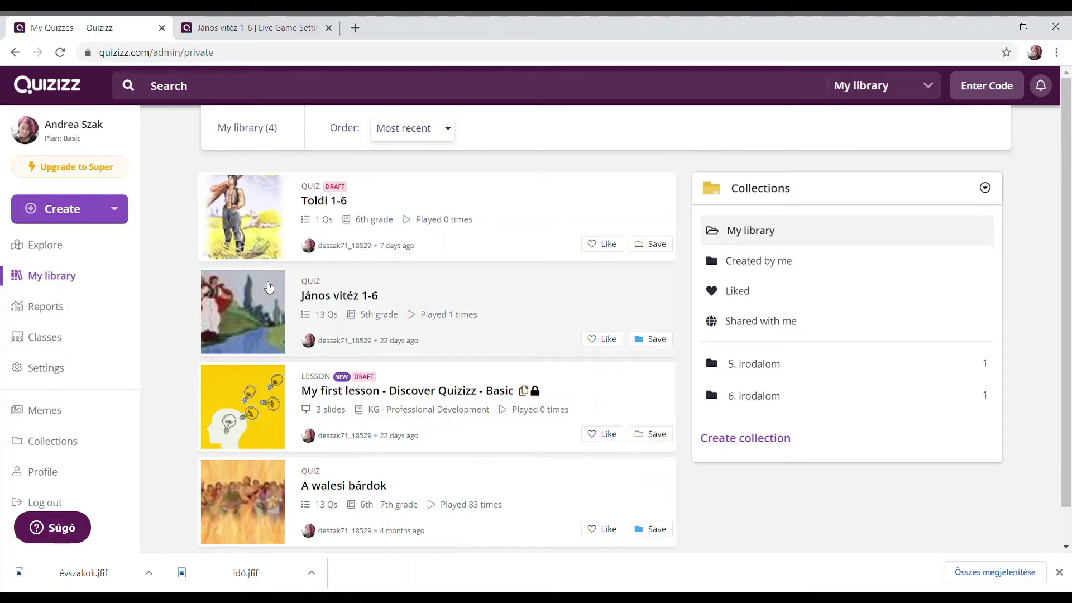
Open the János vitéz 1-6 quiz and examine its questions, answer choices and time limits.
{"action": "left_click", "coordinate": [269, 287]}
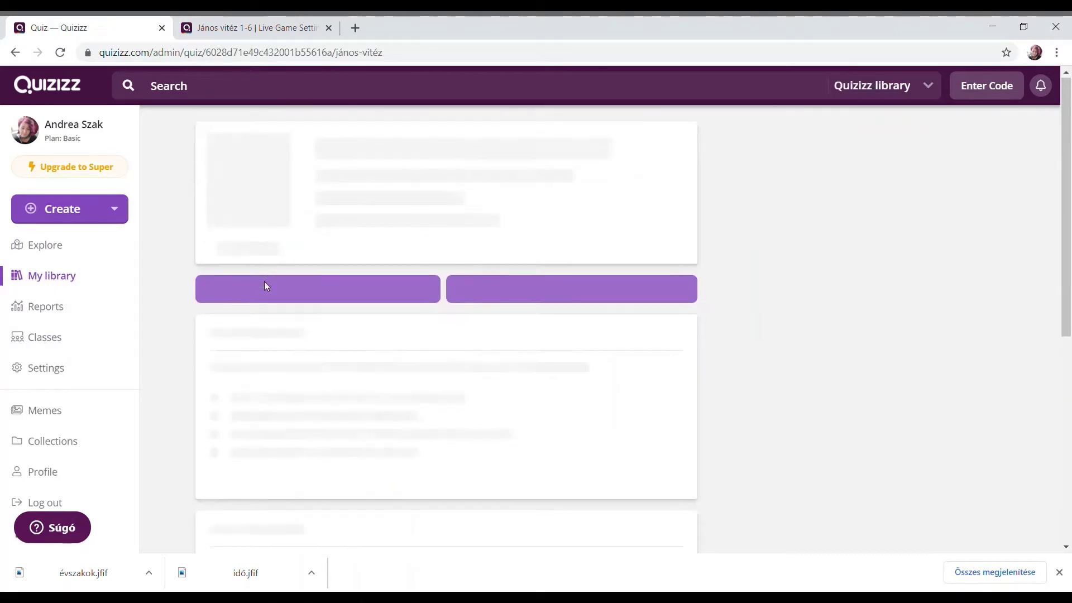
{"action": "scroll", "coordinate": [597, 387], "scroll_direction": "down", "scroll_amount": 1}
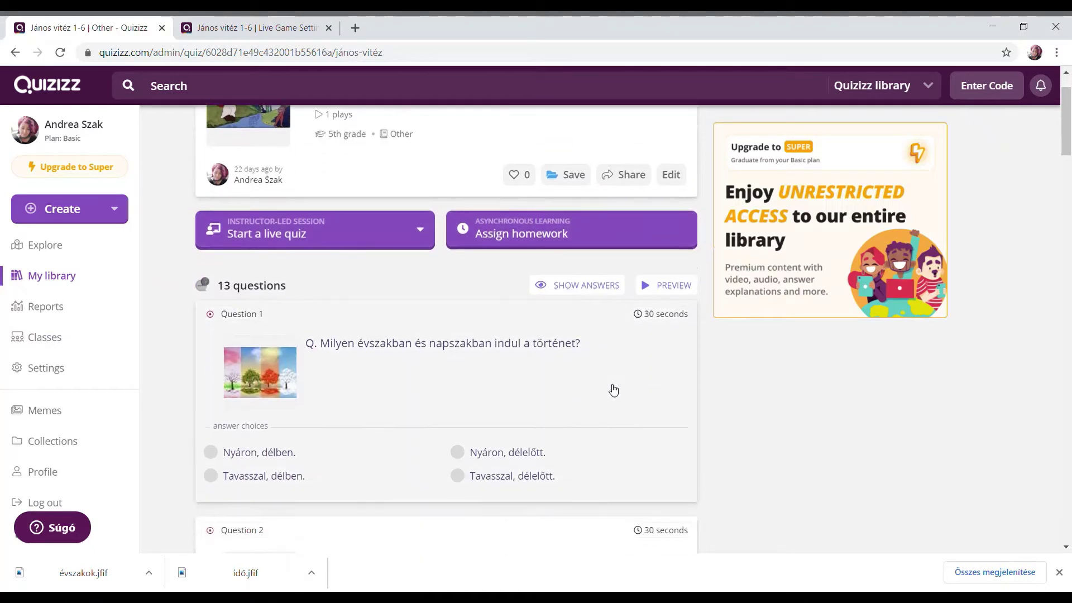
{"action": "scroll", "coordinate": [613, 390], "scroll_direction": "down", "scroll_amount": 1}
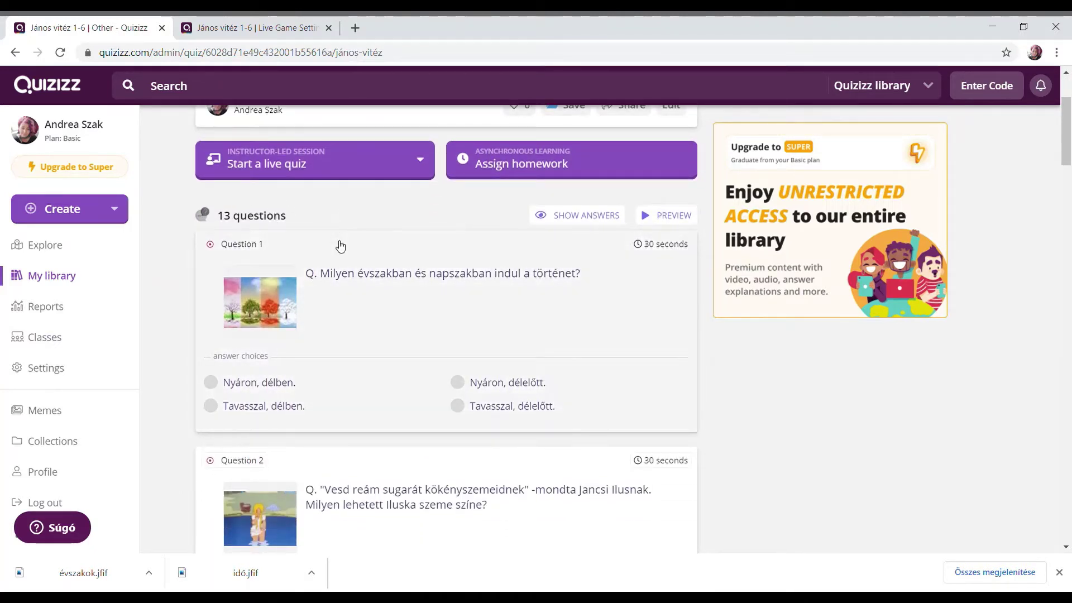
{"action": "scroll", "coordinate": [307, 329], "scroll_direction": "down", "scroll_amount": 4}
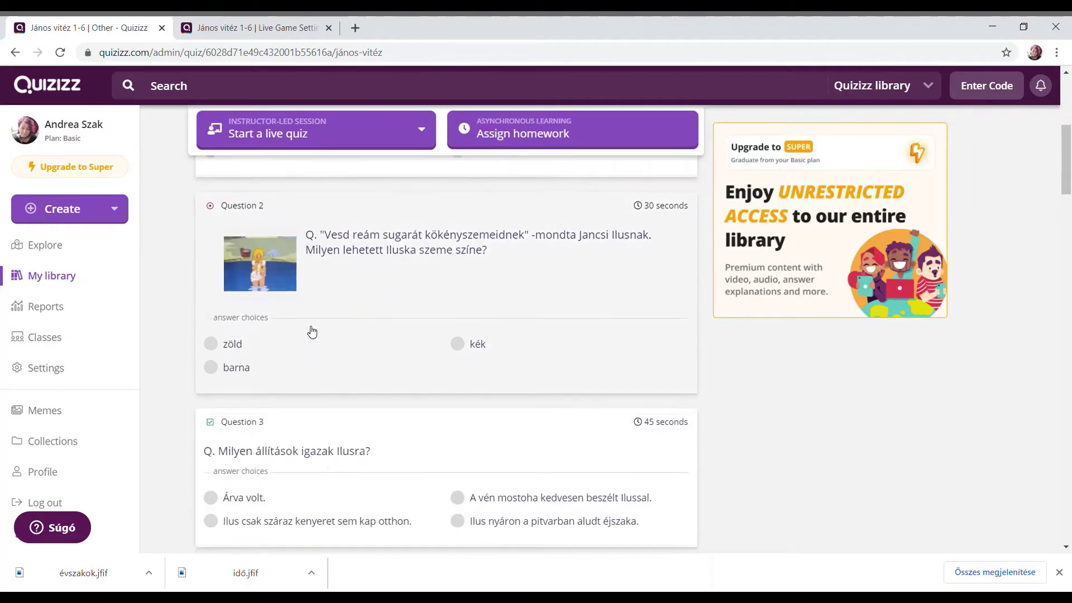
{"action": "scroll", "coordinate": [312, 332], "scroll_direction": "down", "scroll_amount": 9}
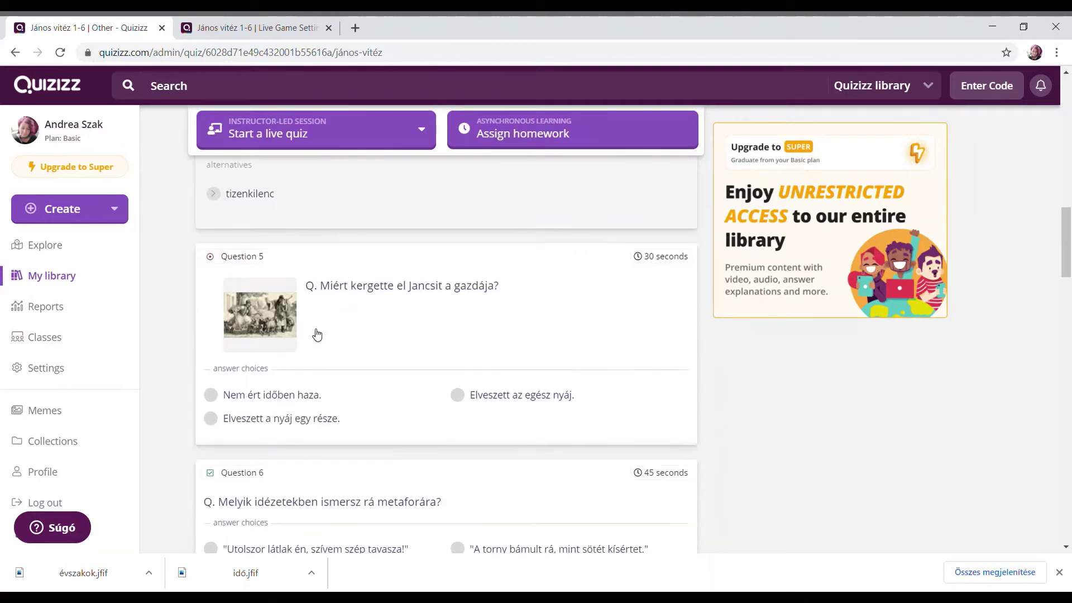
{"action": "scroll", "coordinate": [317, 334], "scroll_direction": "down", "scroll_amount": 10}
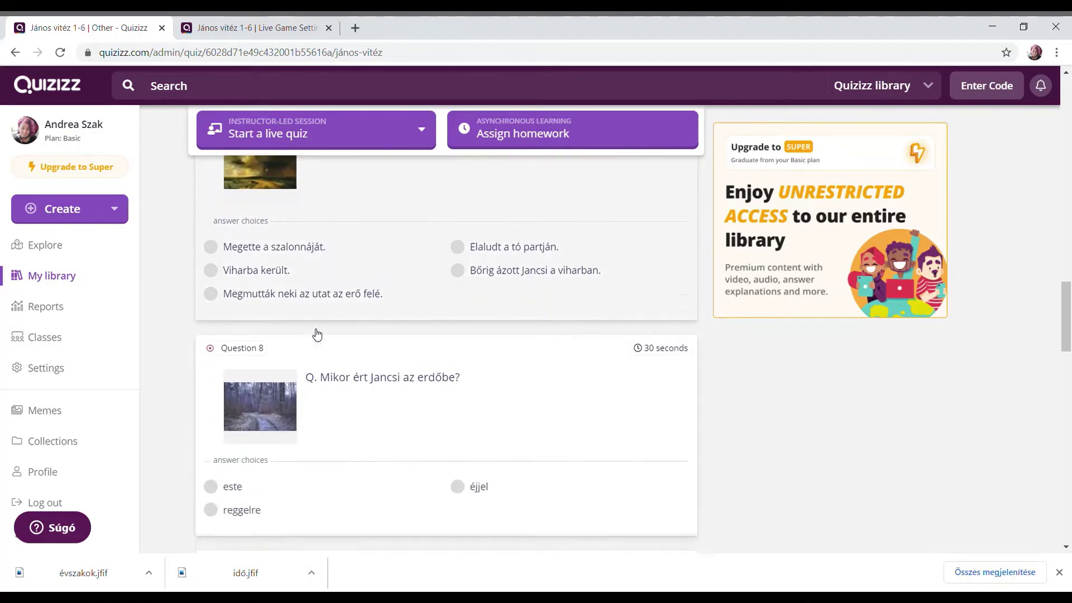
{"action": "scroll", "coordinate": [317, 334], "scroll_direction": "down", "scroll_amount": 3}
{"action": "scroll", "coordinate": [317, 334], "scroll_direction": "up", "scroll_amount": 8}
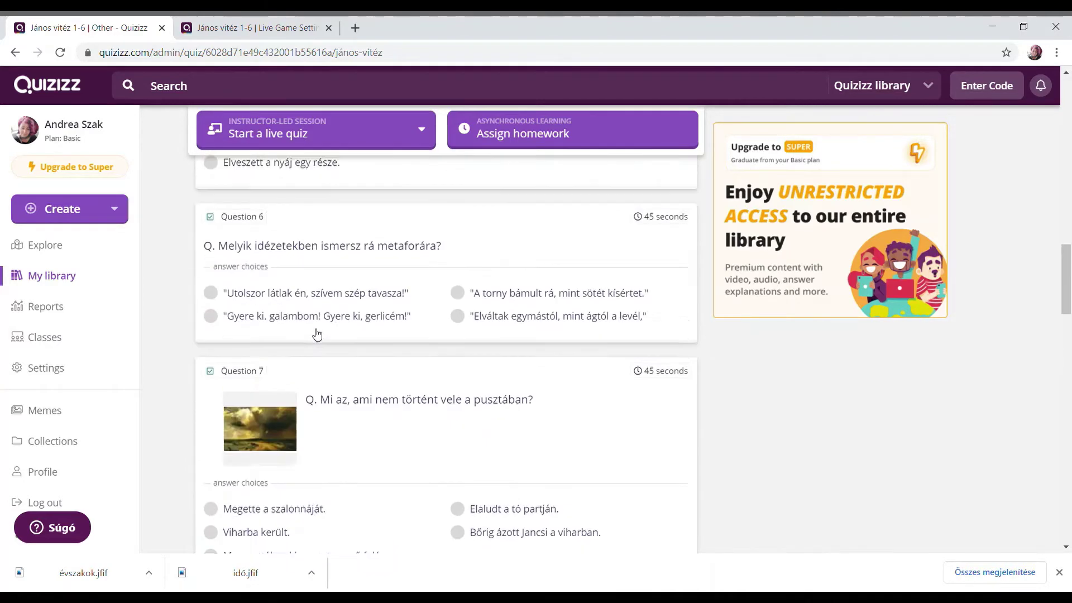
{"action": "scroll", "coordinate": [317, 334], "scroll_direction": "up", "scroll_amount": 12}
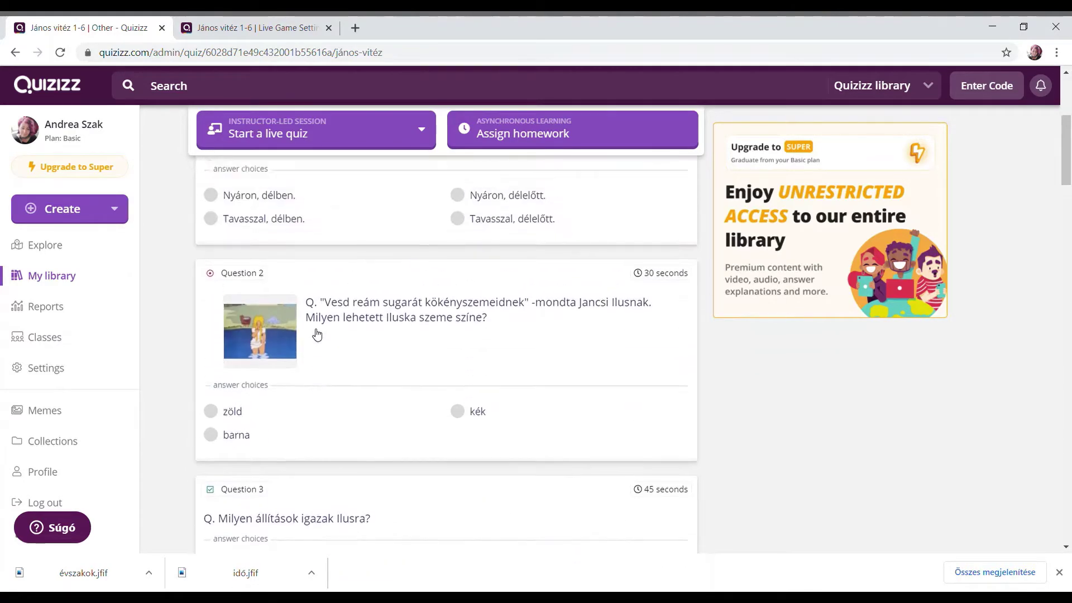
{"action": "scroll", "coordinate": [317, 335], "scroll_direction": "up", "scroll_amount": 6}
{"action": "scroll", "coordinate": [337, 349], "scroll_direction": "down", "scroll_amount": 3}
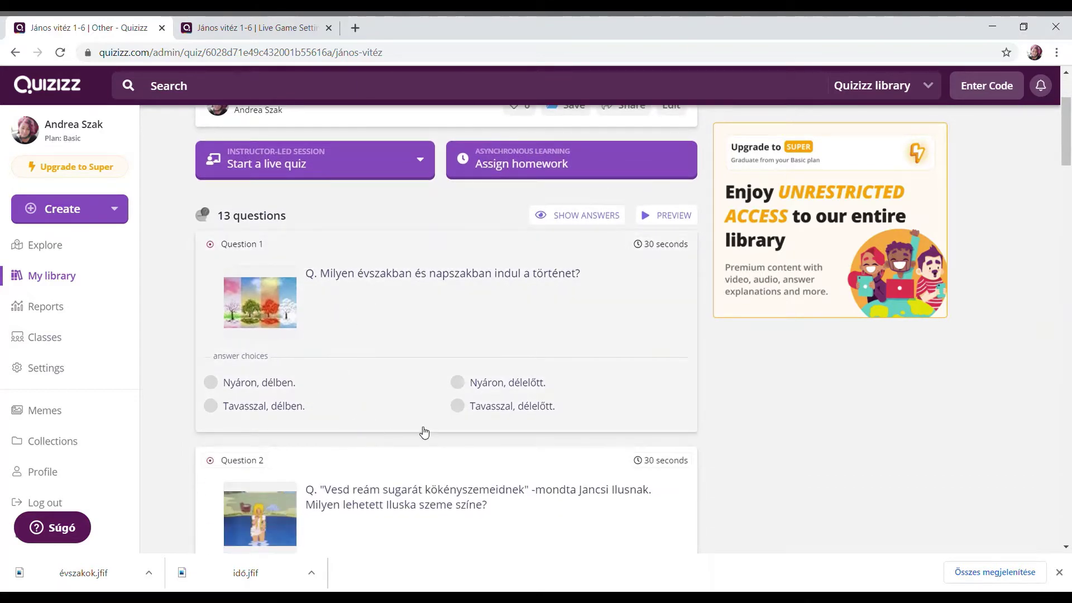
{"action": "scroll", "coordinate": [424, 432], "scroll_direction": "down", "scroll_amount": 5}
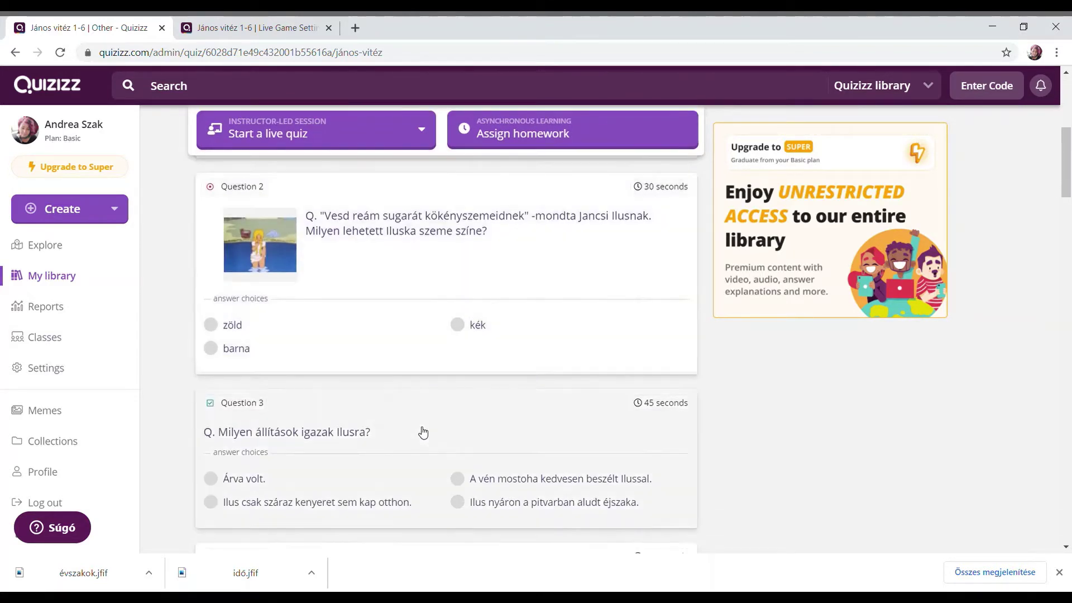
{"action": "scroll", "coordinate": [423, 433], "scroll_direction": "down", "scroll_amount": 5}
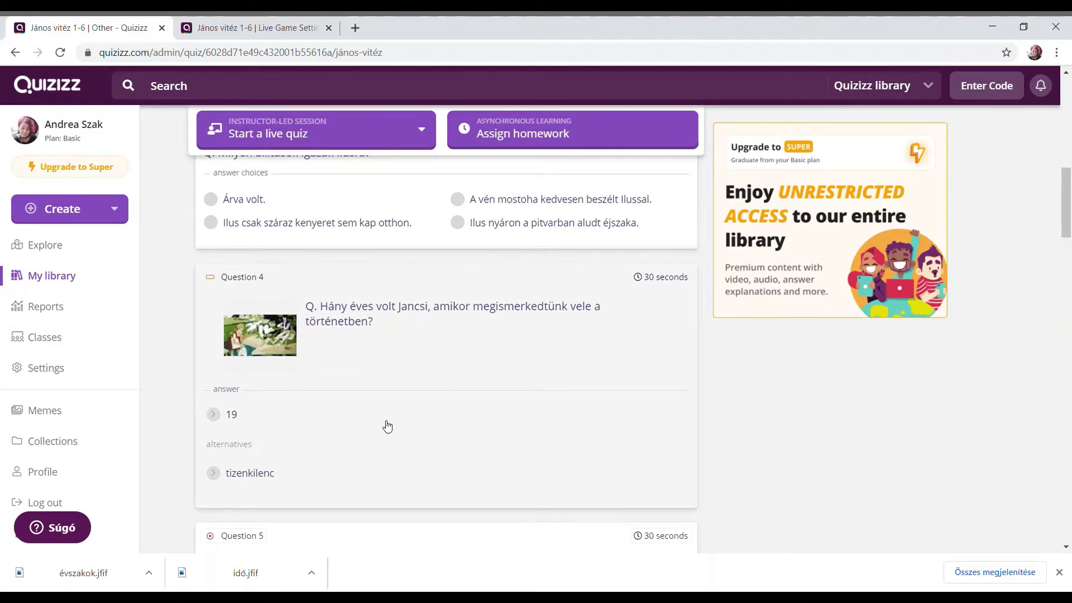
{"action": "scroll", "coordinate": [387, 426], "scroll_direction": "up", "scroll_amount": 10}
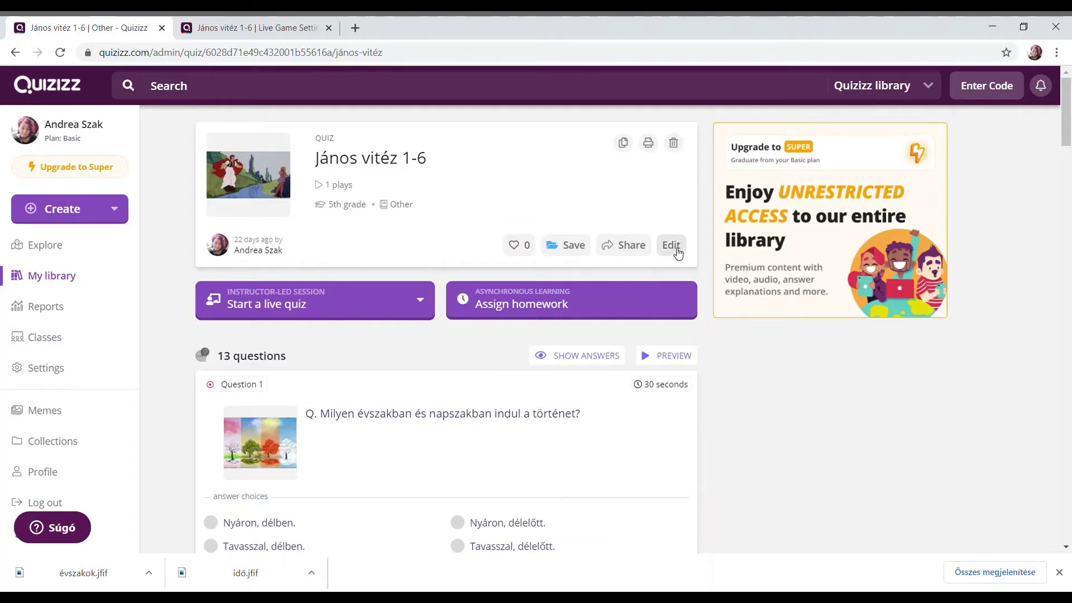
Open the printable version of the quiz and set its font size to 13.
{"action": "left_click", "coordinate": [648, 144]}
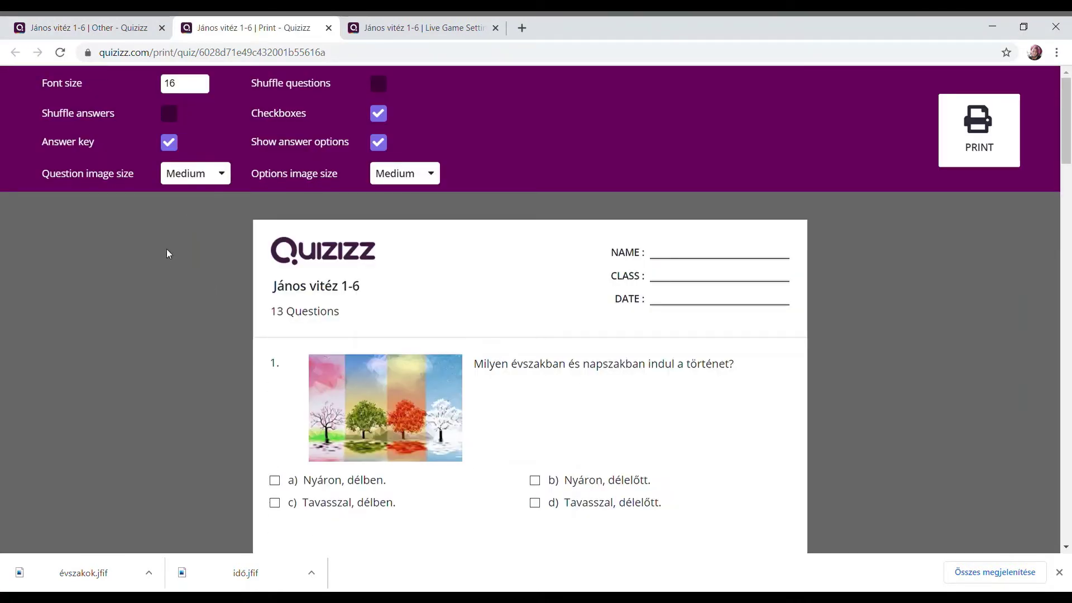
{"action": "left_click", "coordinate": [201, 87]}
{"action": "left_click", "coordinate": [201, 87]}
{"action": "left_click", "coordinate": [202, 88]}
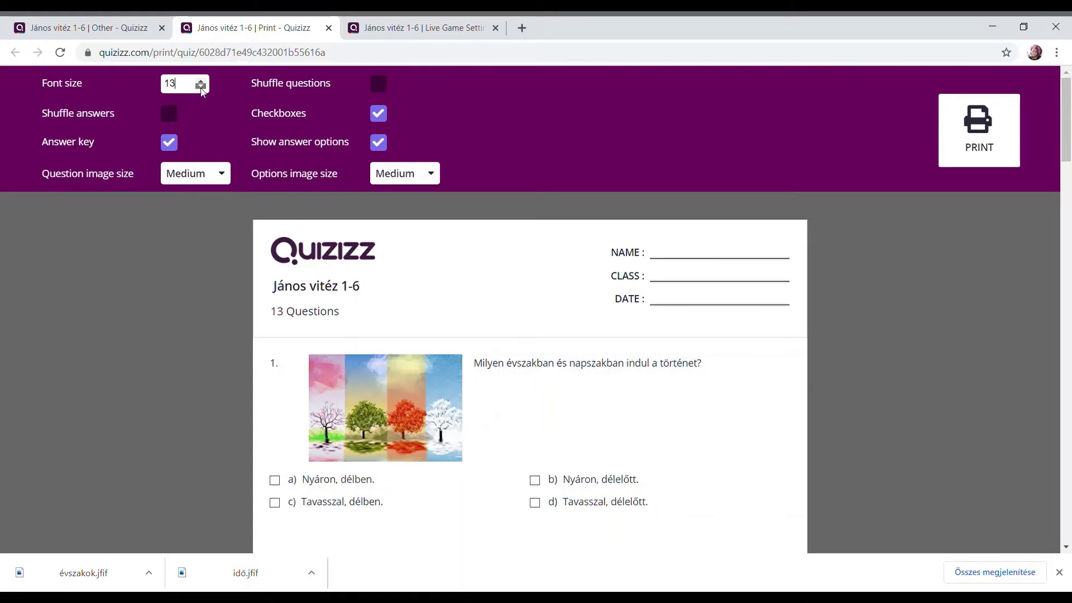
Switch answer shuffling on and back off, exclude the answer key, and set the question image size to Small.
{"action": "left_click", "coordinate": [169, 114]}
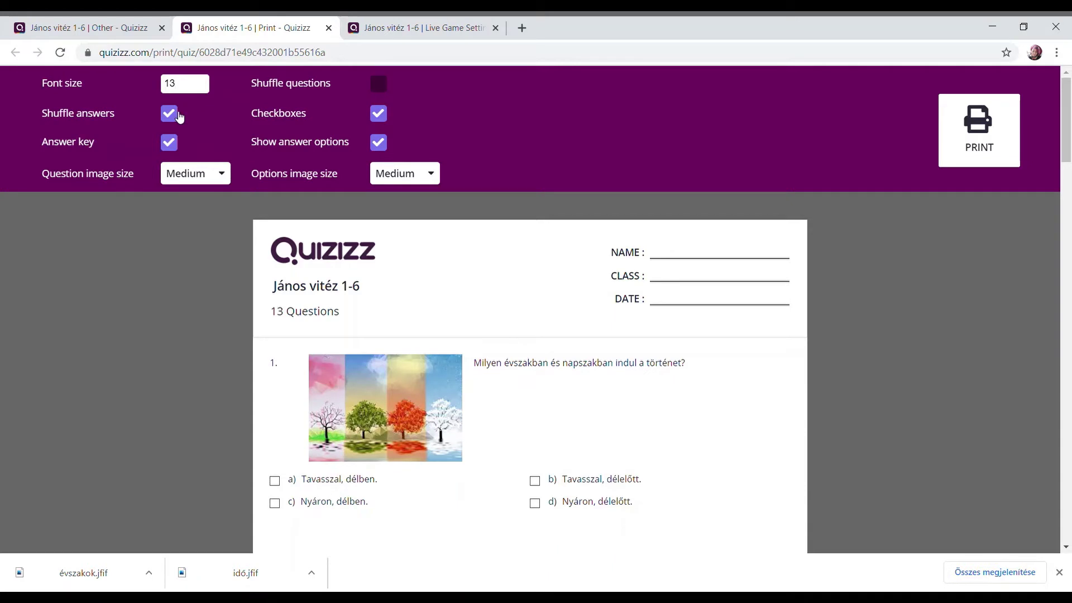
{"action": "left_click", "coordinate": [179, 115]}
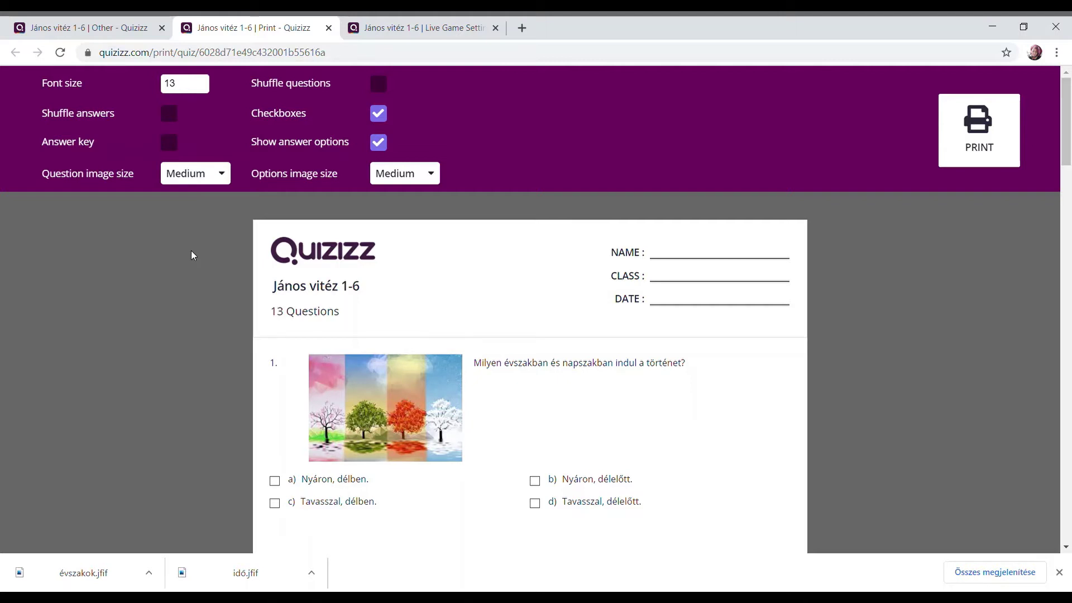
{"action": "left_click", "coordinate": [209, 184]}
{"action": "left_click", "coordinate": [190, 197]}
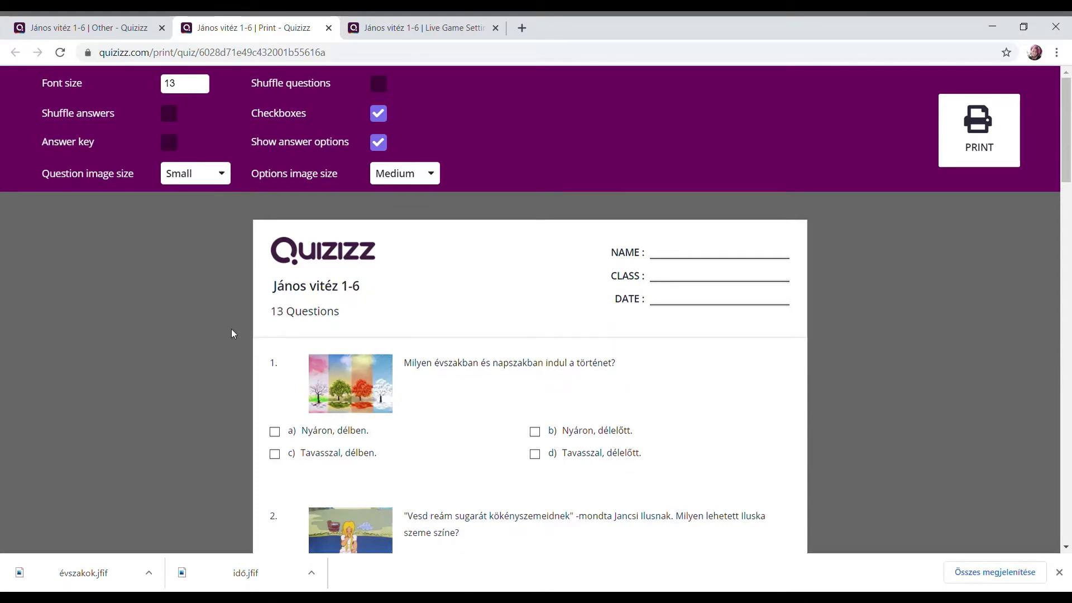
Try shuffling the question order of the printout twice, ending with question shuffling off.
{"action": "left_click", "coordinate": [379, 83]}
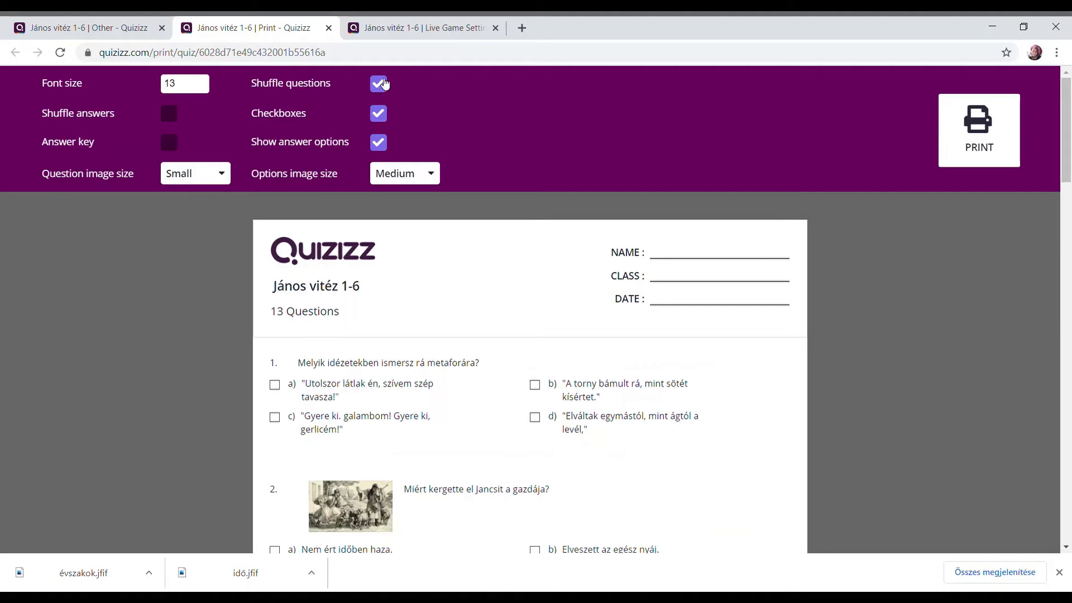
{"action": "left_click", "coordinate": [385, 84]}
{"action": "left_click", "coordinate": [385, 83]}
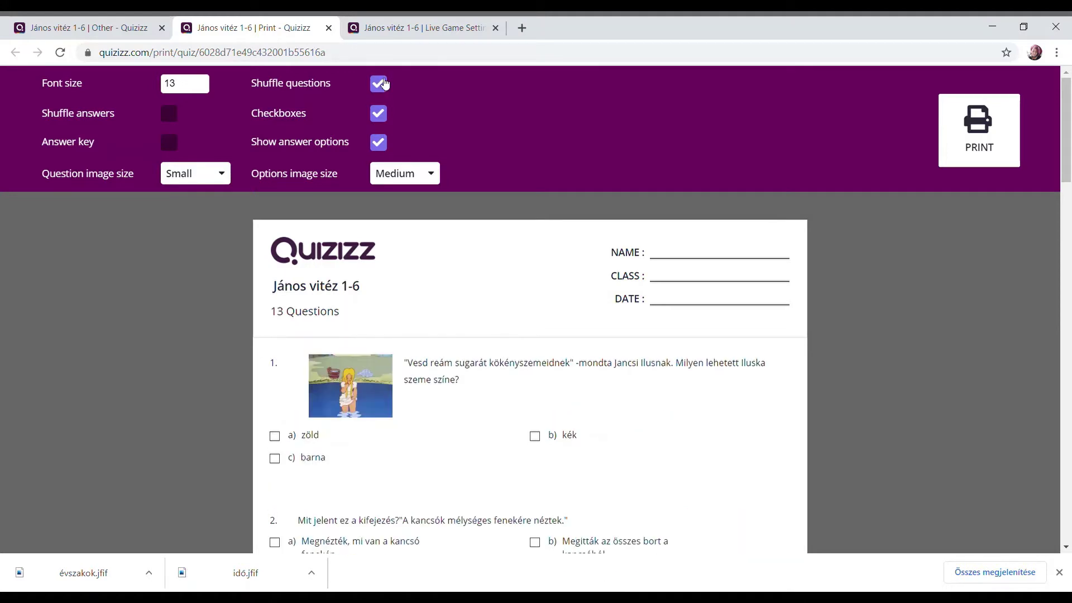
{"action": "left_click", "coordinate": [385, 84]}
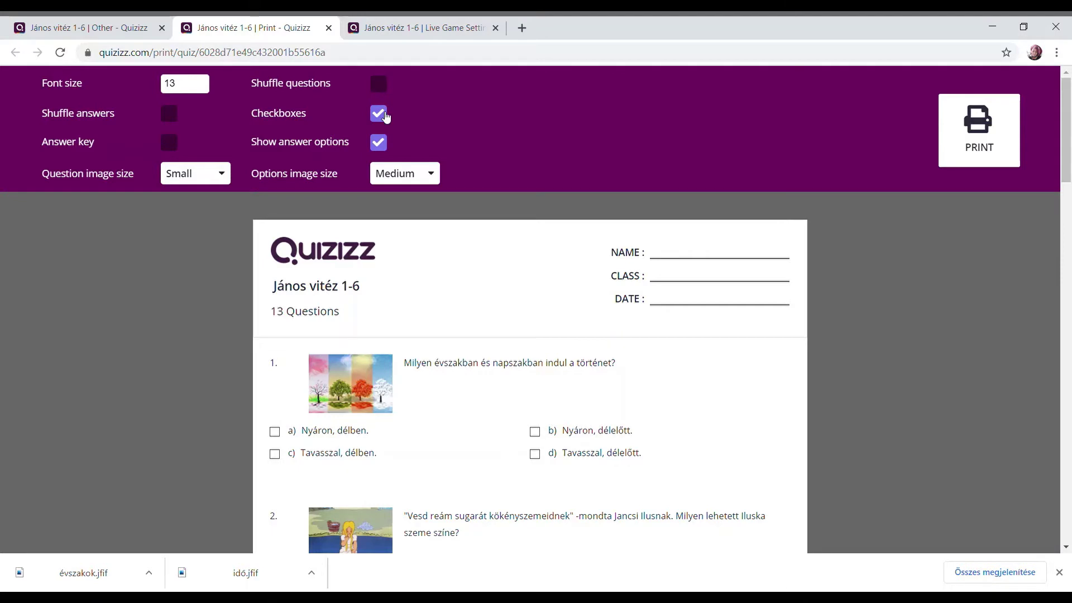
Toggle the printout's checkboxes off and back on, and hide the answer options.
{"action": "left_click", "coordinate": [385, 114]}
{"action": "left_click", "coordinate": [385, 115]}
{"action": "left_click", "coordinate": [385, 144]}
{"action": "left_click", "coordinate": [385, 144]}
{"action": "left_click", "coordinate": [385, 144]}
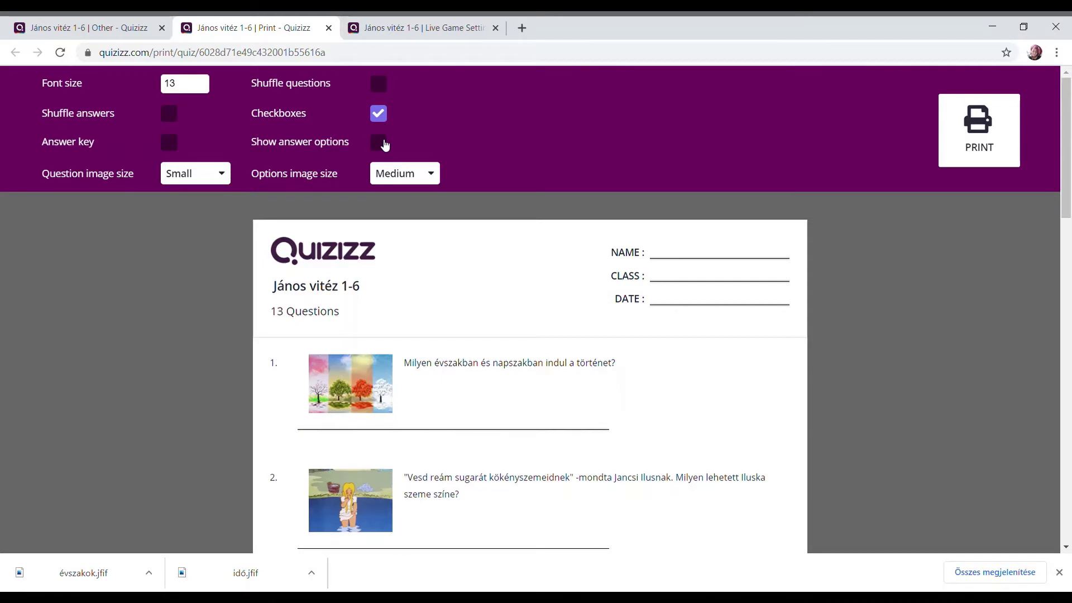
Return to the quiz's overview page and start setting up a live quiz in Classic format.
{"action": "left_click", "coordinate": [148, 28]}
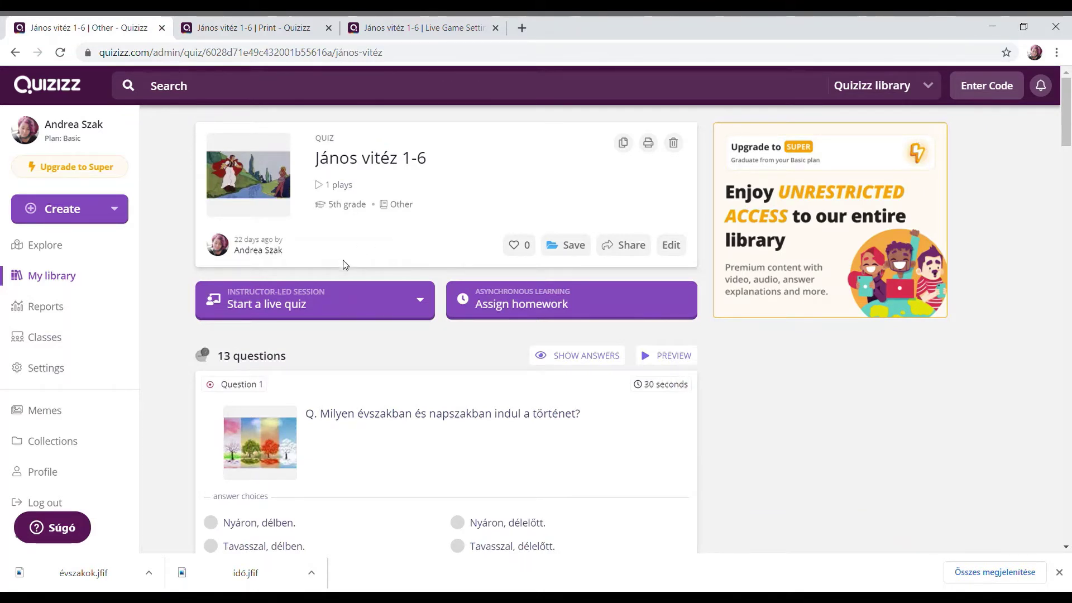
{"action": "left_click", "coordinate": [290, 305]}
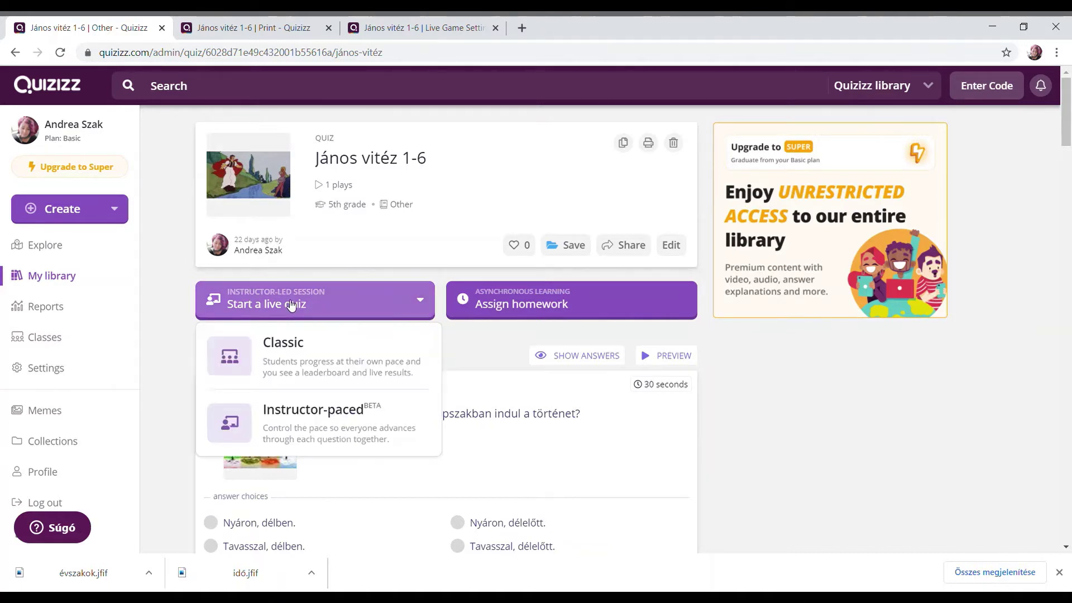
{"action": "left_click", "coordinate": [289, 343]}
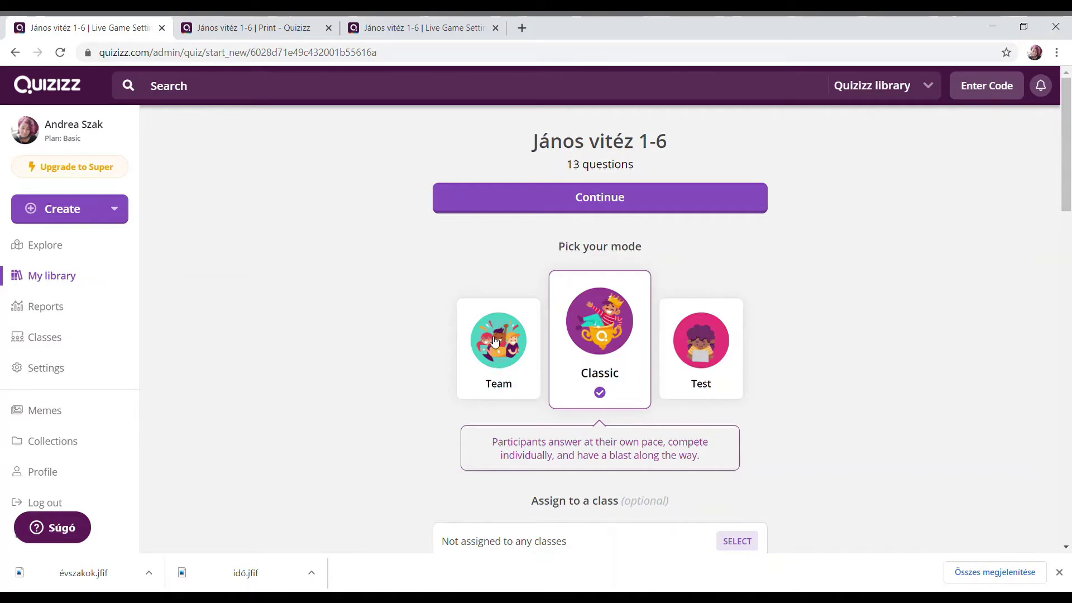
Choose the Team mode for the live game and set the number of teams to 3.
{"action": "scroll", "coordinate": [495, 342], "scroll_direction": "down", "scroll_amount": 1}
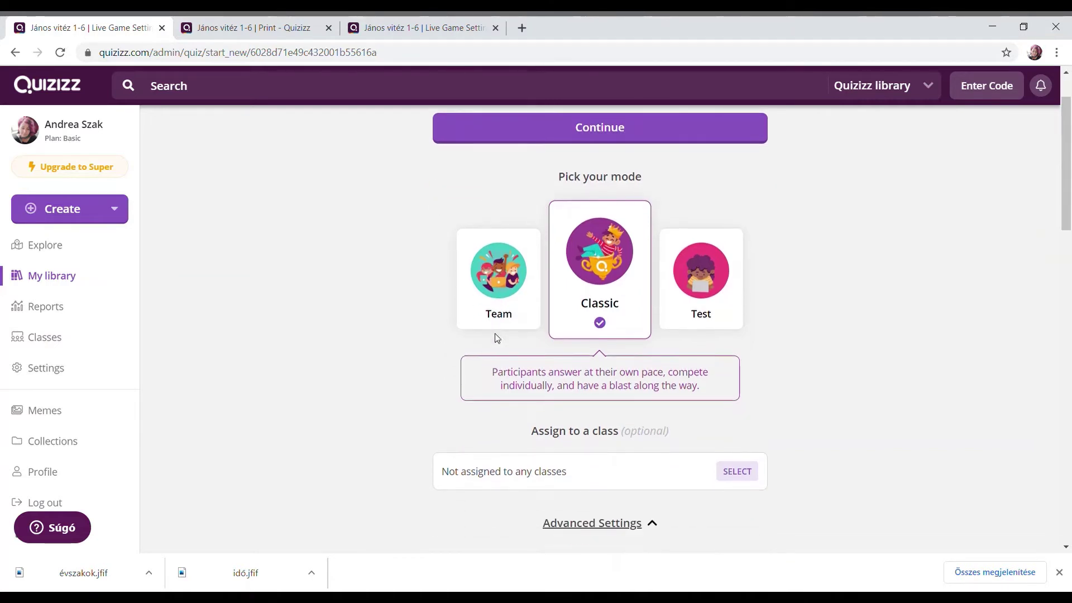
{"action": "left_click", "coordinate": [506, 270]}
{"action": "scroll", "coordinate": [407, 319], "scroll_direction": "down", "scroll_amount": 2}
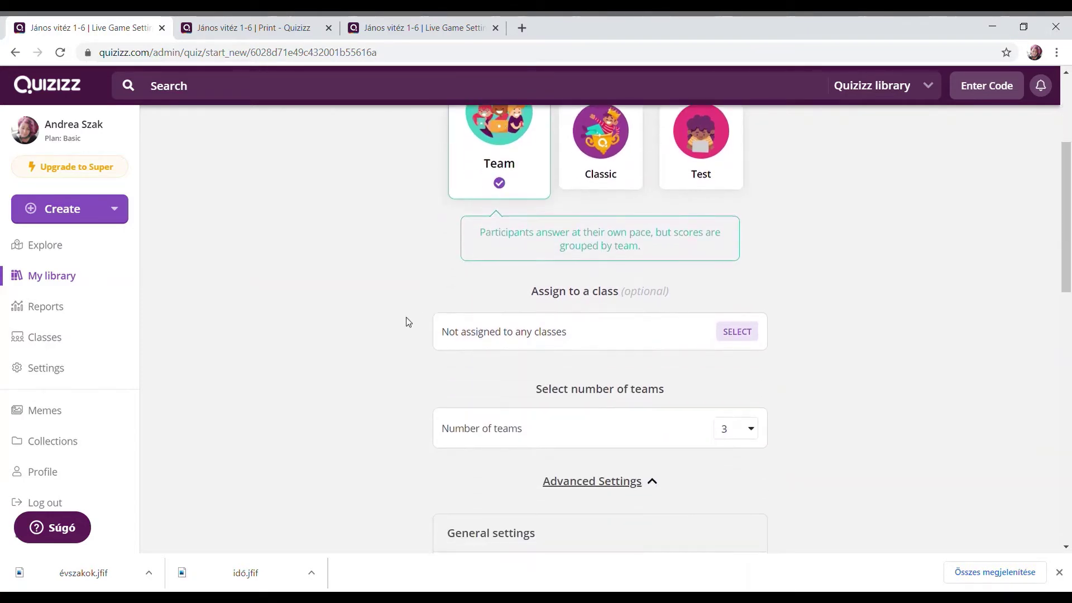
{"action": "scroll", "coordinate": [406, 322], "scroll_direction": "down", "scroll_amount": 1}
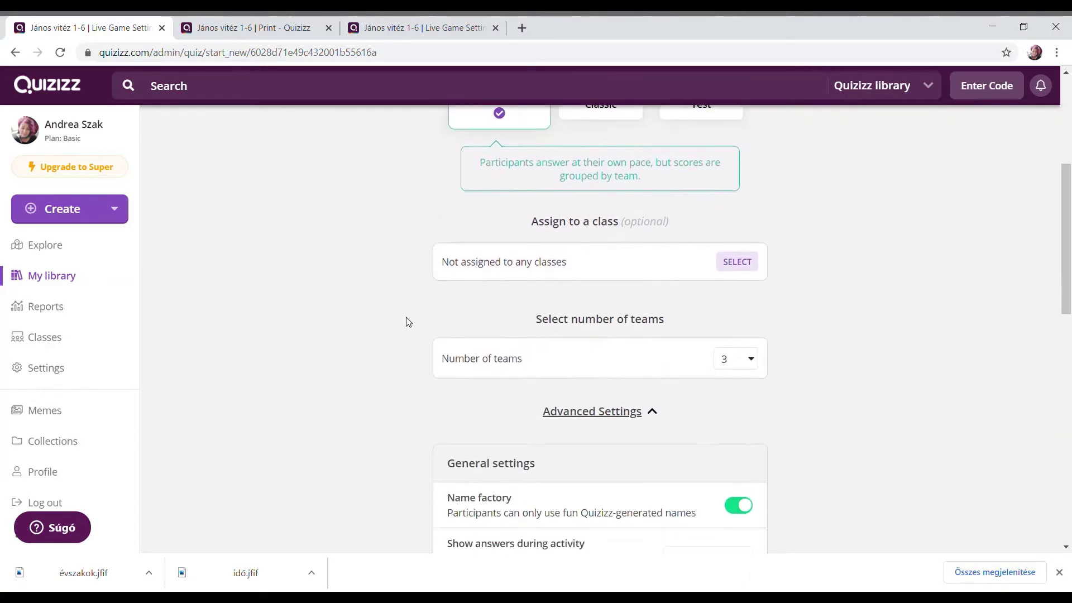
{"action": "left_click", "coordinate": [751, 363]}
{"action": "scroll", "coordinate": [741, 417], "scroll_direction": "down", "scroll_amount": 2}
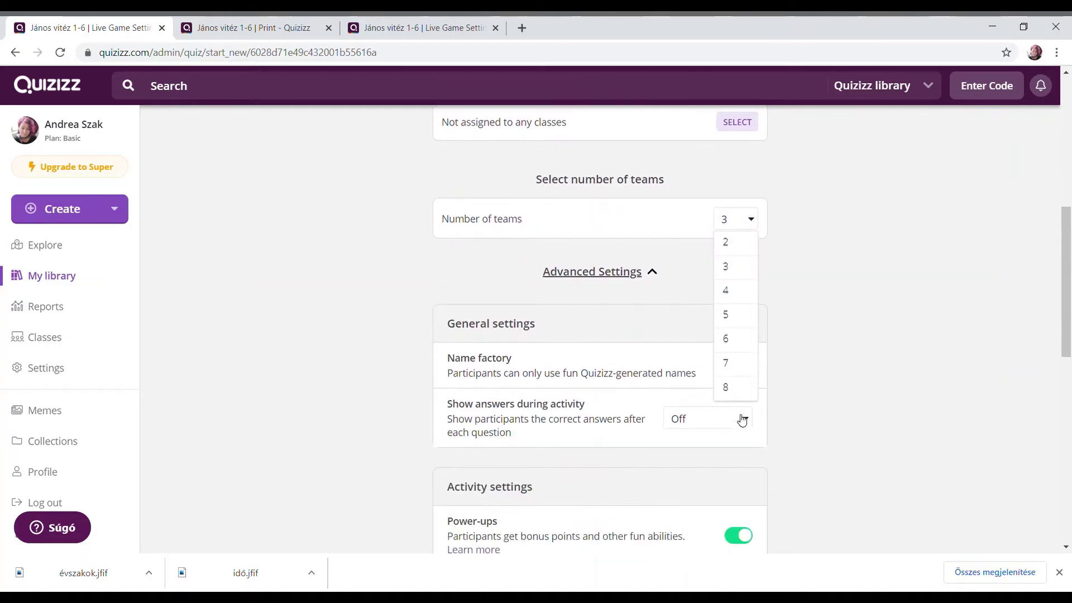
{"action": "scroll", "coordinate": [686, 316], "scroll_direction": "up", "scroll_amount": 2}
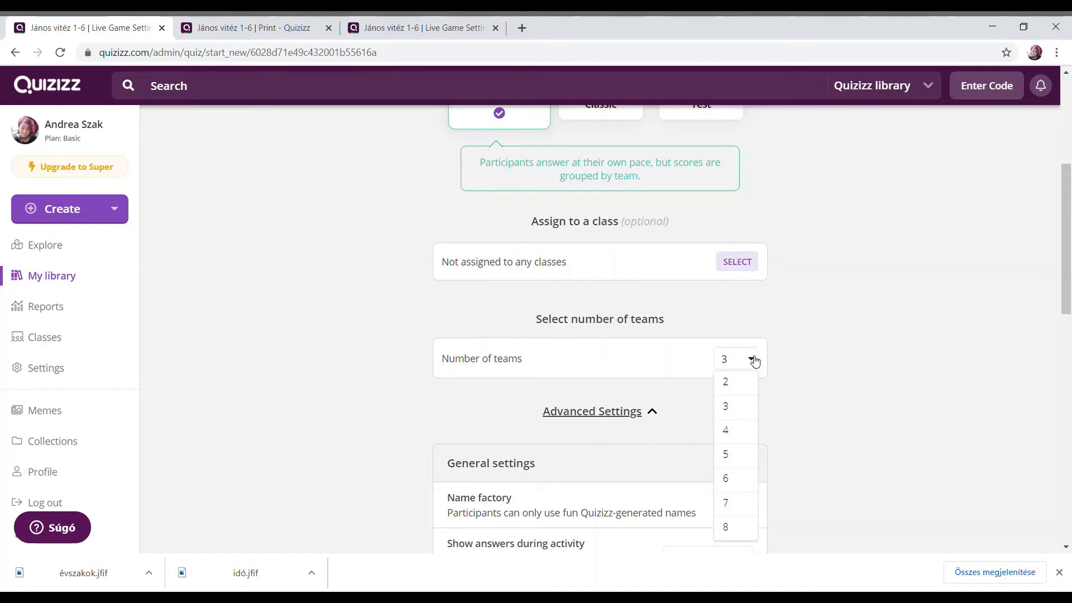
{"action": "left_click", "coordinate": [736, 407]}
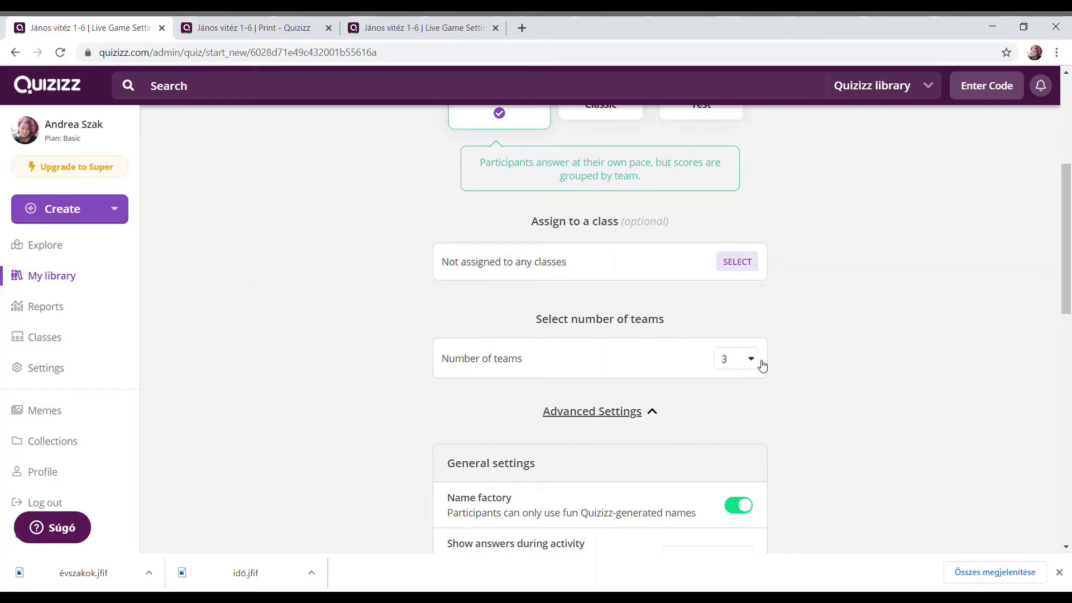
Review the advanced game settings, open the timer options in the activity settings and choose Off.
{"action": "scroll", "coordinate": [755, 382], "scroll_direction": "down", "scroll_amount": 1}
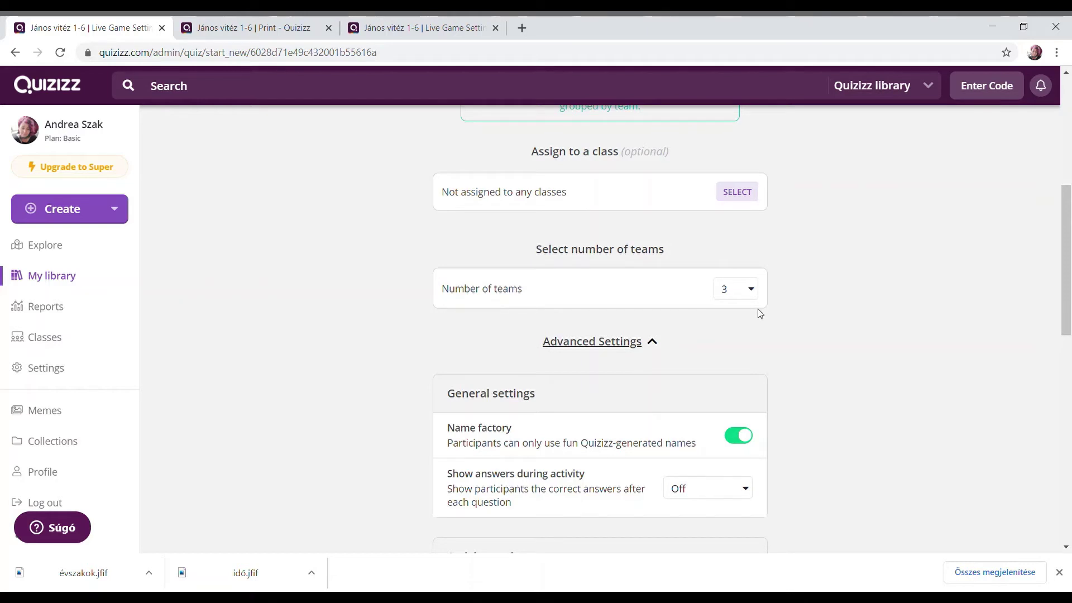
{"action": "scroll", "coordinate": [797, 378], "scroll_direction": "down", "scroll_amount": 1}
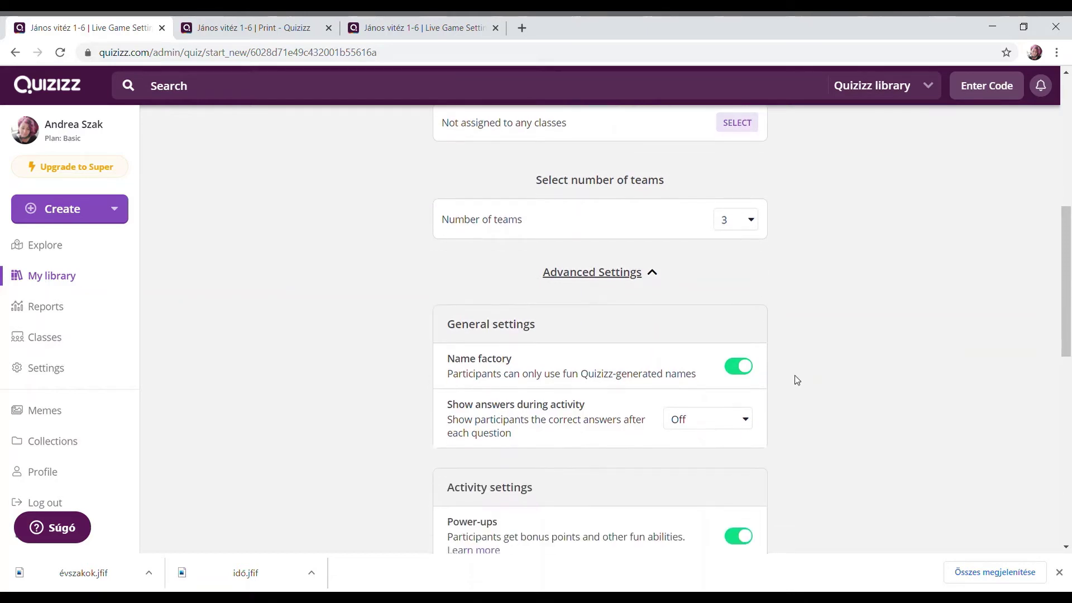
{"action": "scroll", "coordinate": [796, 384], "scroll_direction": "down", "scroll_amount": 1}
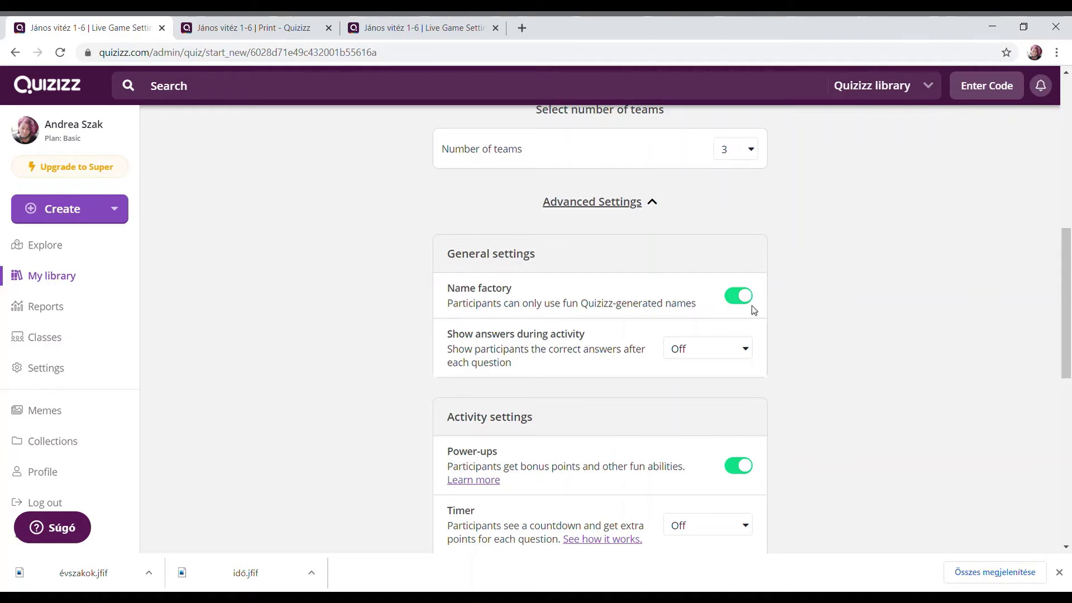
{"action": "scroll", "coordinate": [749, 300], "scroll_direction": "down", "scroll_amount": 2}
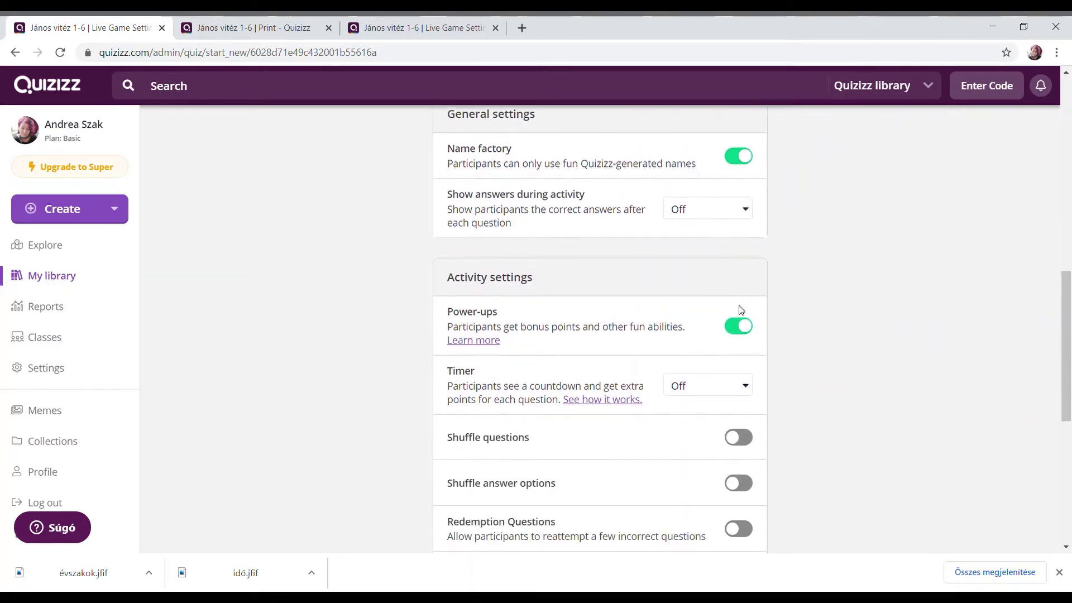
{"action": "left_click", "coordinate": [746, 384]}
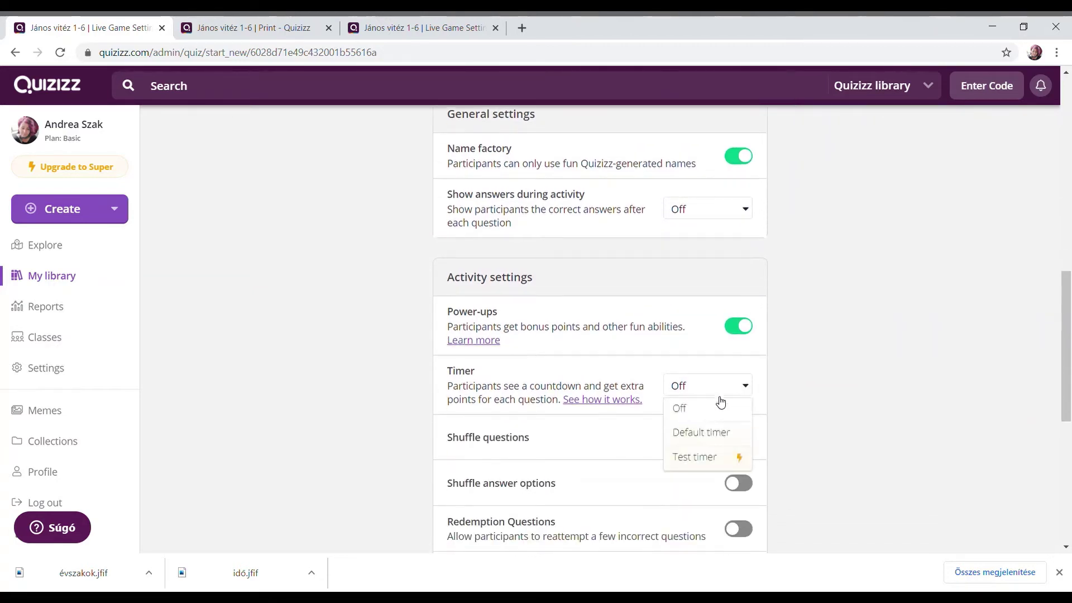
{"action": "left_click", "coordinate": [702, 408]}
Turn on Redemption Questions in the activity settings so participants can reattempt a few incorrect questions.
{"action": "scroll", "coordinate": [723, 389], "scroll_direction": "down", "scroll_amount": 1}
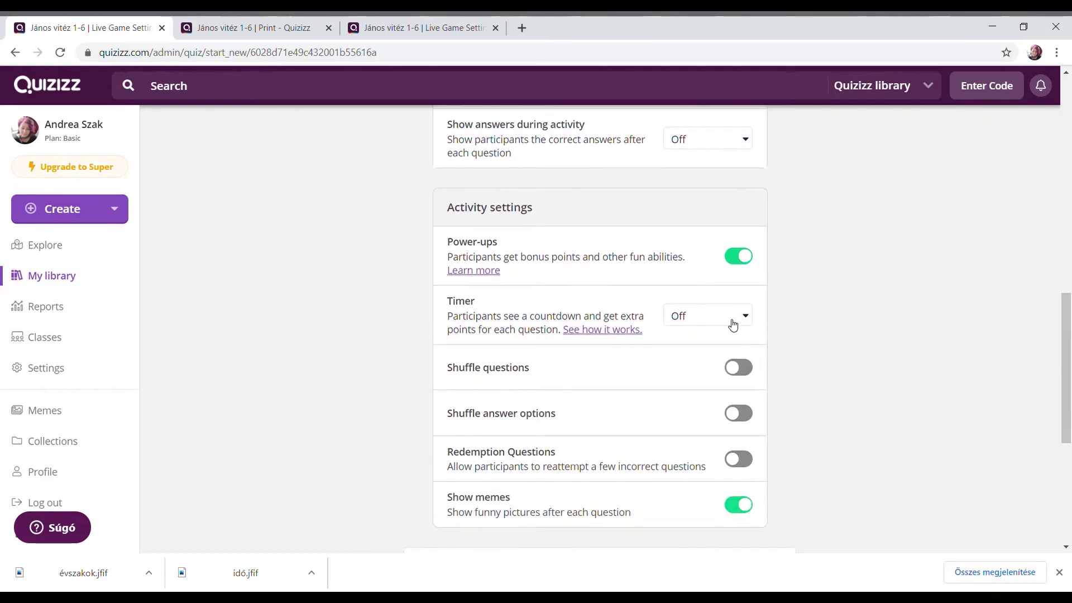
{"action": "scroll", "coordinate": [733, 325], "scroll_direction": "down", "scroll_amount": 1}
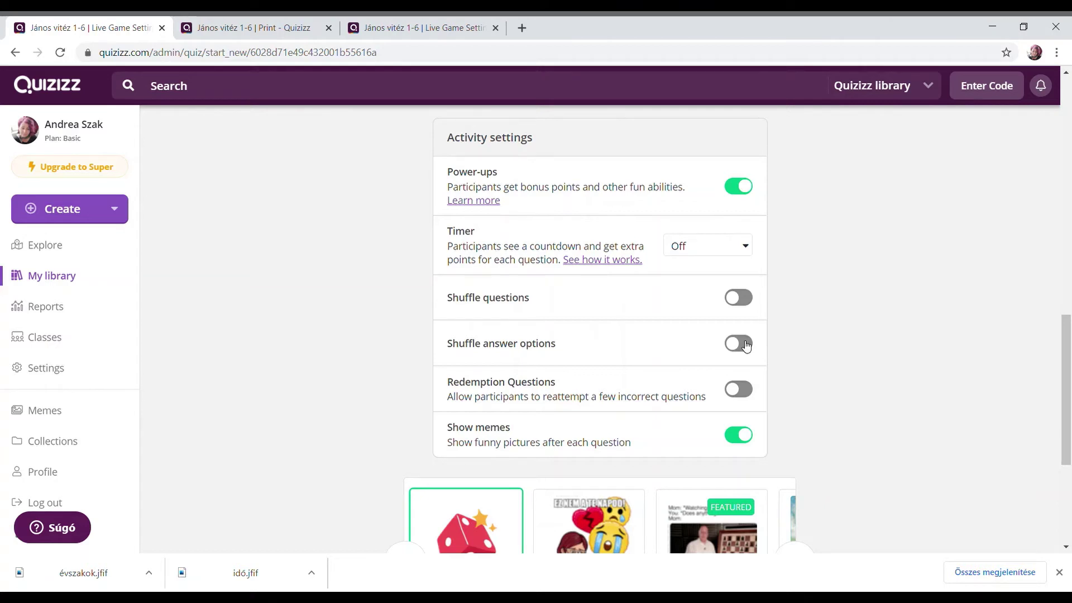
{"action": "scroll", "coordinate": [745, 343], "scroll_direction": "down", "scroll_amount": 1}
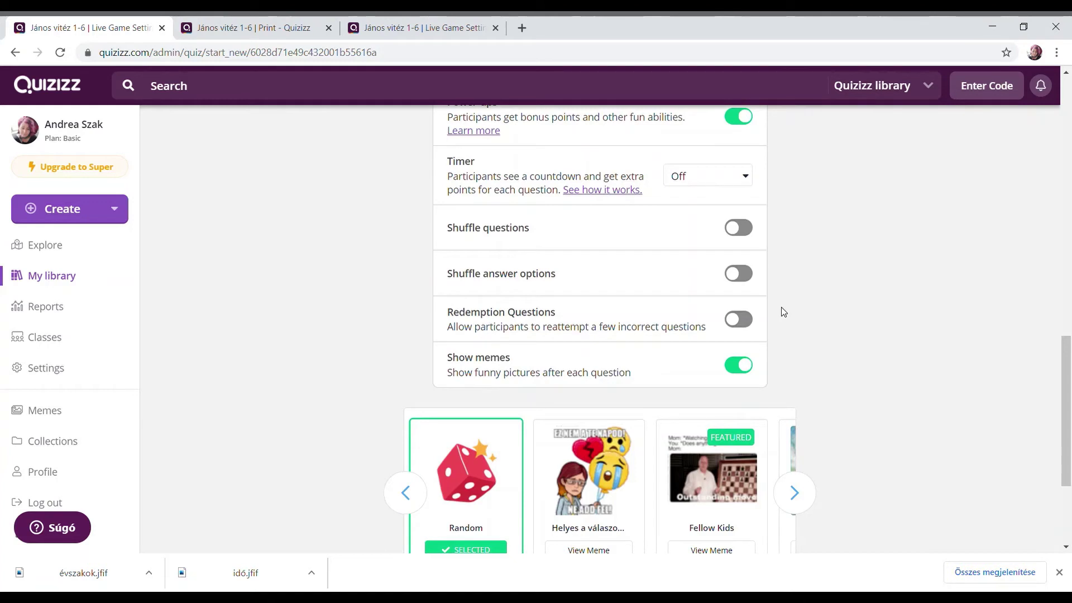
{"action": "left_click", "coordinate": [753, 324]}
Continue with the chosen settings to open the team game's waiting room for participants.
{"action": "scroll", "coordinate": [502, 446], "scroll_direction": "down", "scroll_amount": 2}
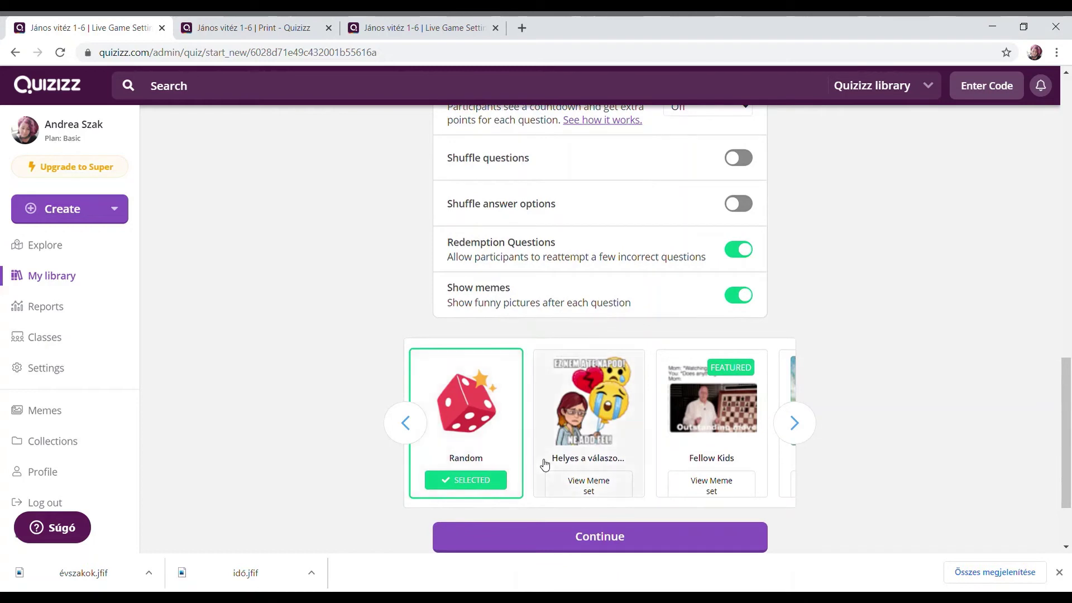
{"action": "scroll", "coordinate": [544, 464], "scroll_direction": "down", "scroll_amount": 2}
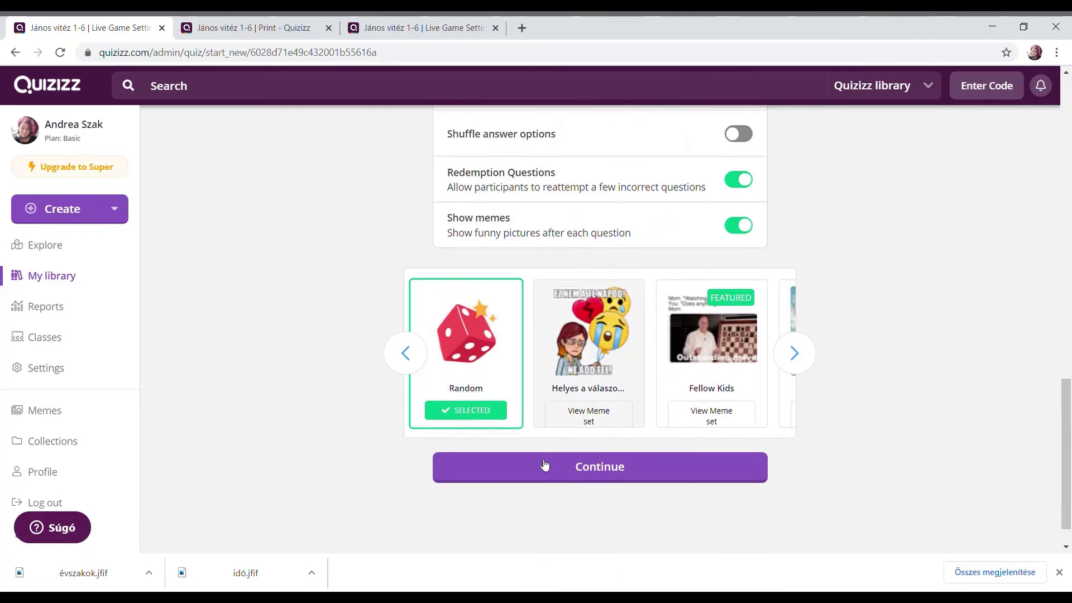
{"action": "left_click", "coordinate": [593, 476]}
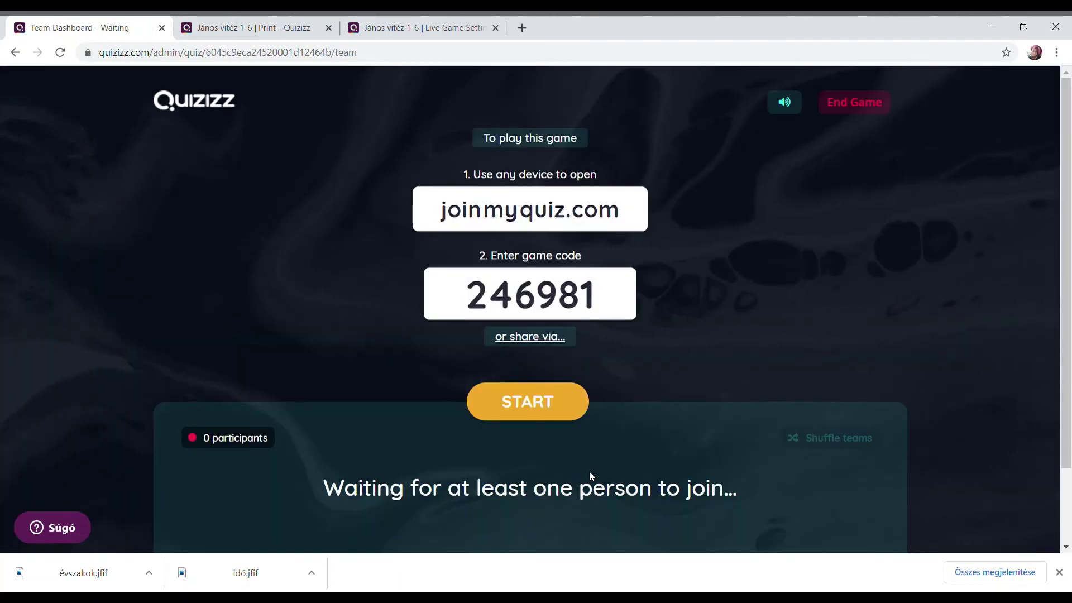